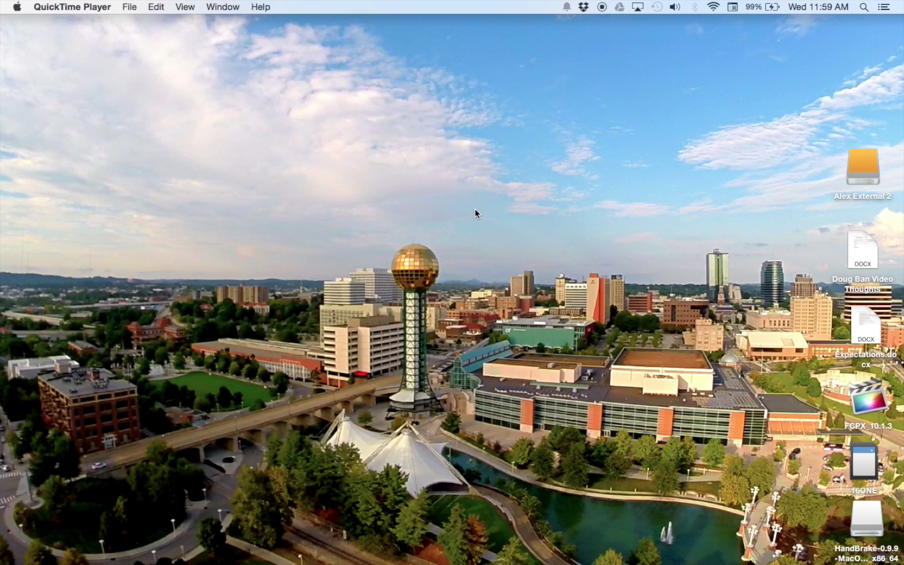
# Launch QuickTime Player 7 through Spotlight.
pyautogui.press('super+space')
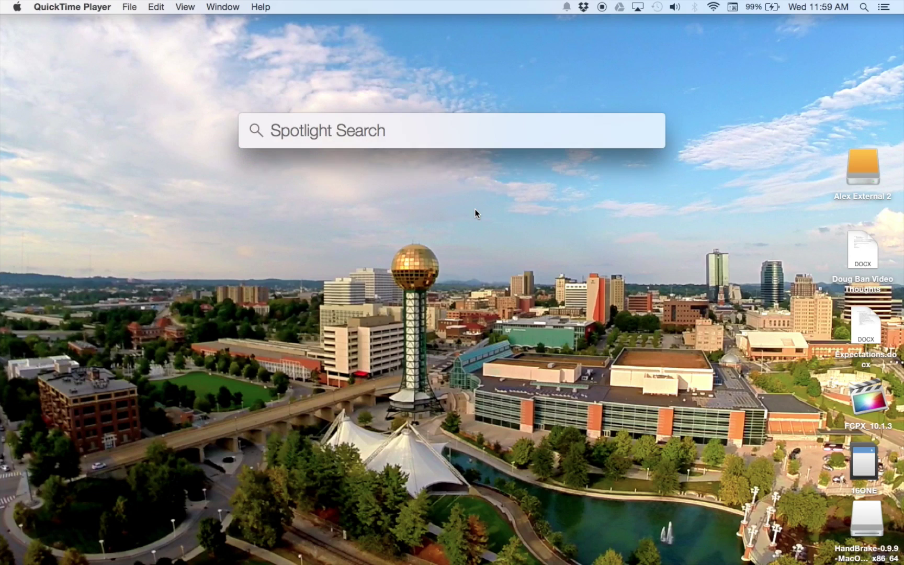
pyautogui.write('qui')
pyautogui.press('Return')
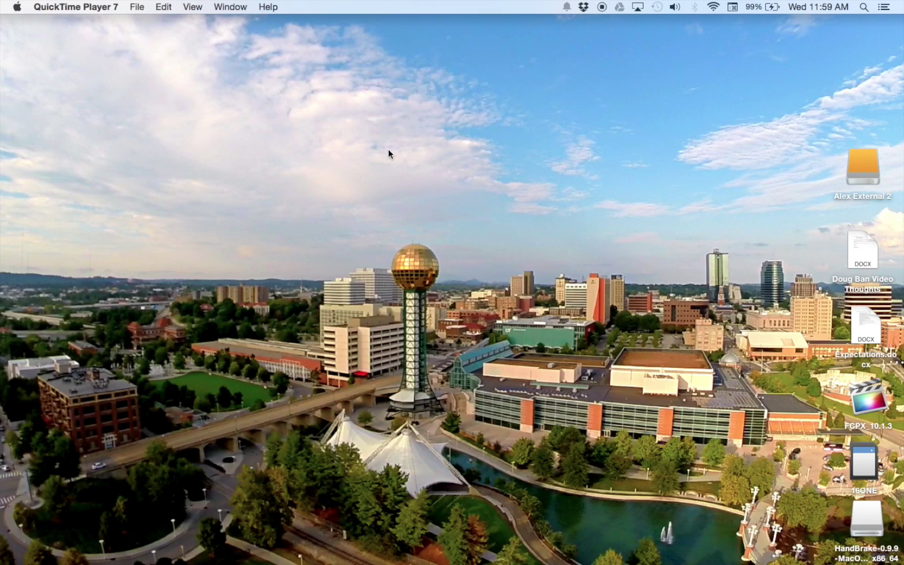
# Open the Frontier Sunrise TL frames as an image sequence starting at G0090840.JPG.
pyautogui.click(143, 8)
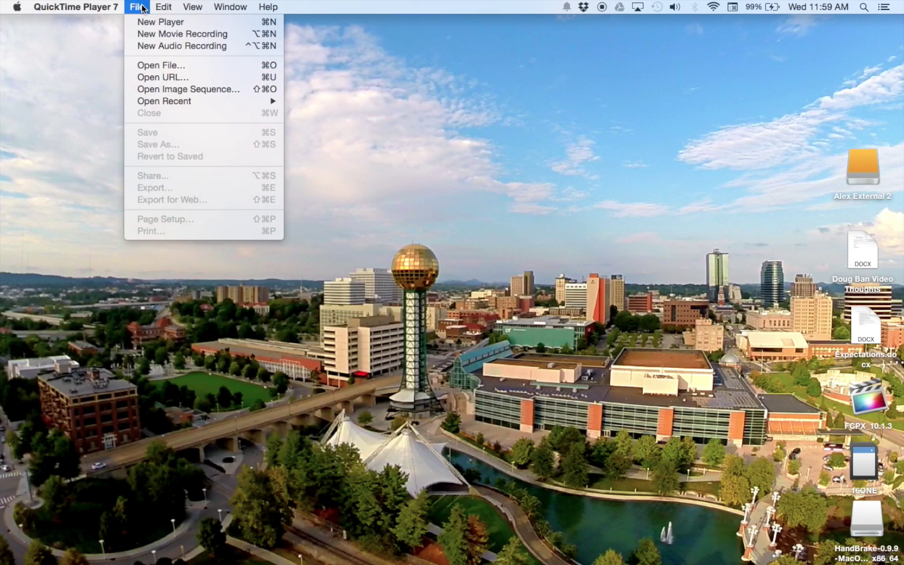
pyautogui.click(202, 92)
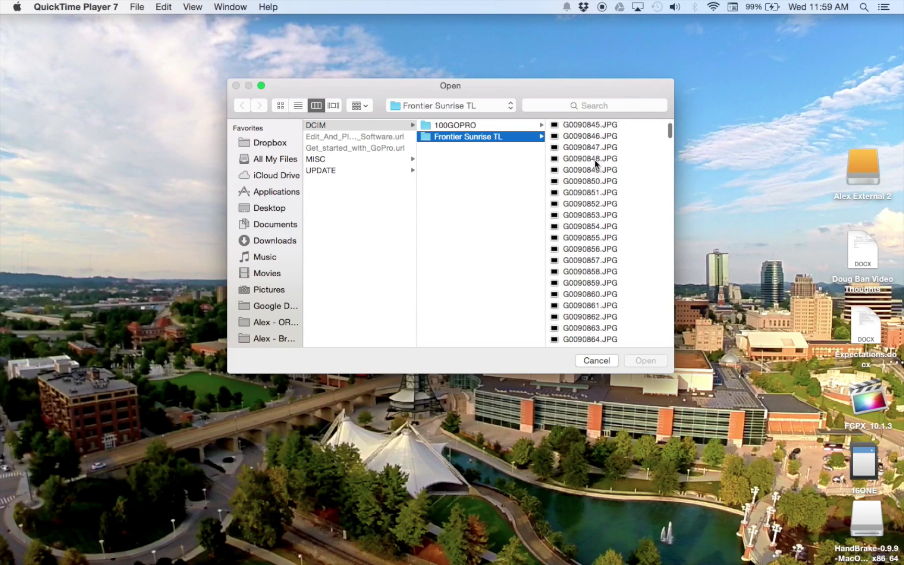
pyautogui.scroll(-20, 605, 192)
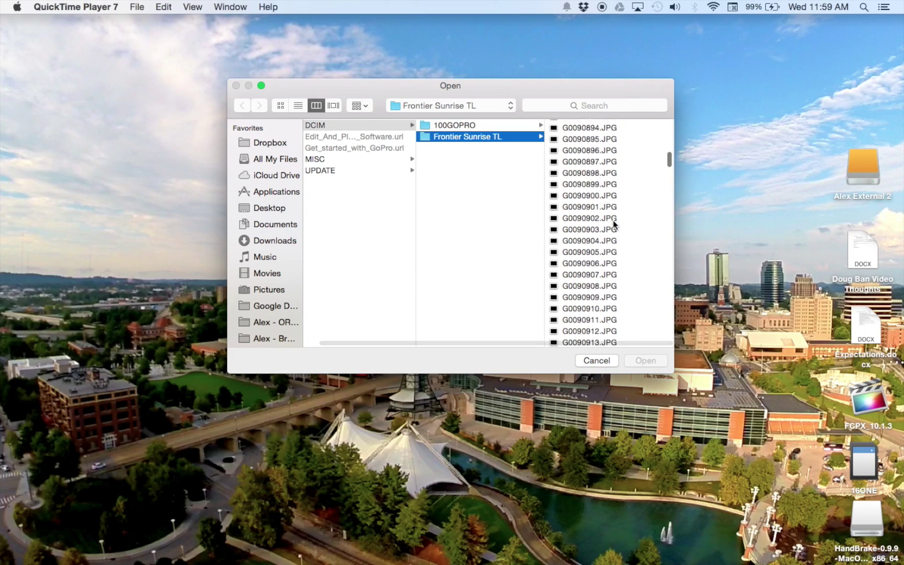
pyautogui.scroll(-5, 614, 224)
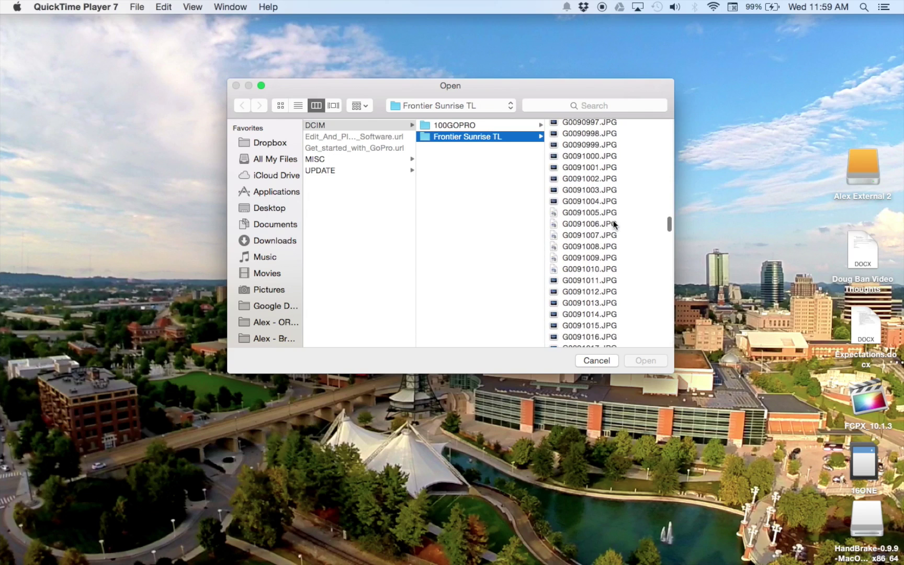
pyautogui.scroll(20, 613, 224)
pyautogui.scroll(5, 614, 224)
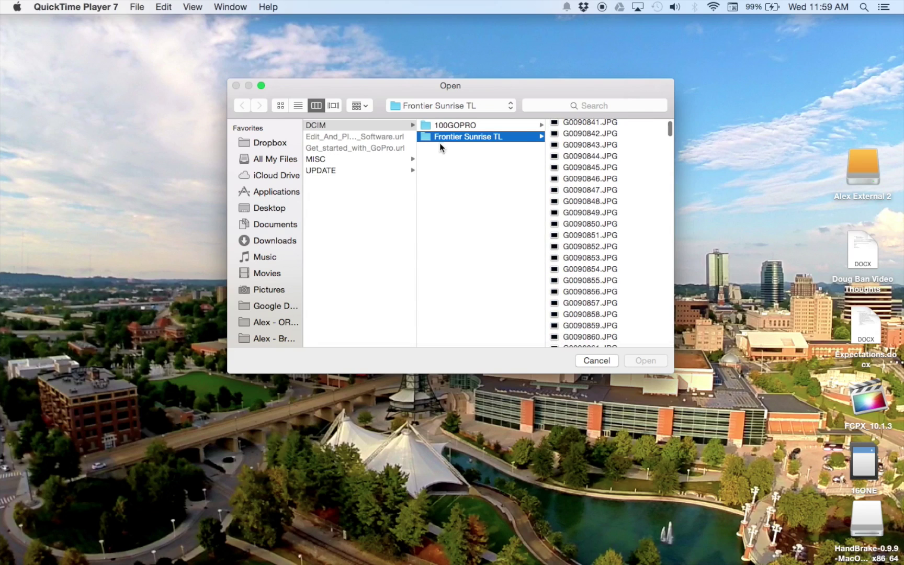
pyautogui.scroll(1, 646, 147)
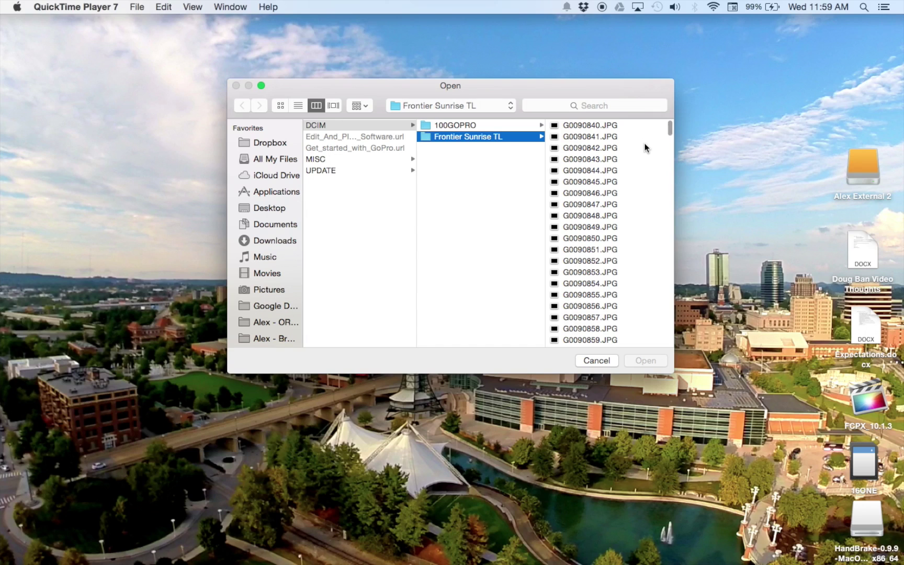
pyautogui.click(612, 124)
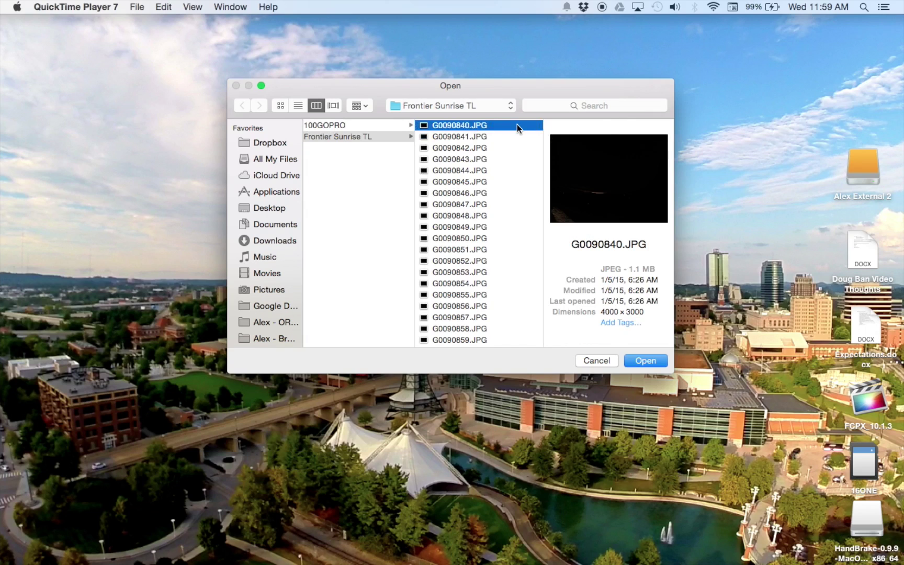
pyautogui.click(653, 359)
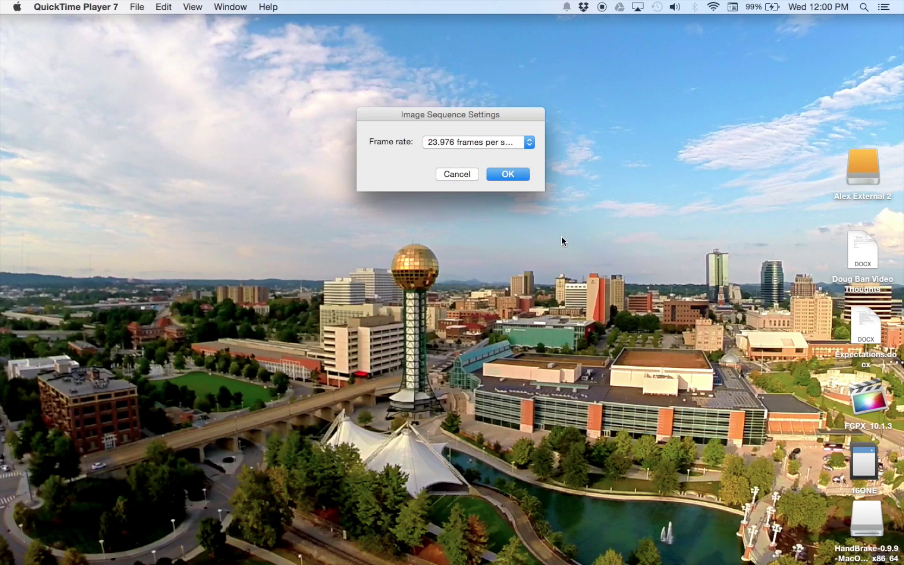
# Build the movie at 23.976 frames per second, then exit full screen to a normal window.
pyautogui.click(529, 142)
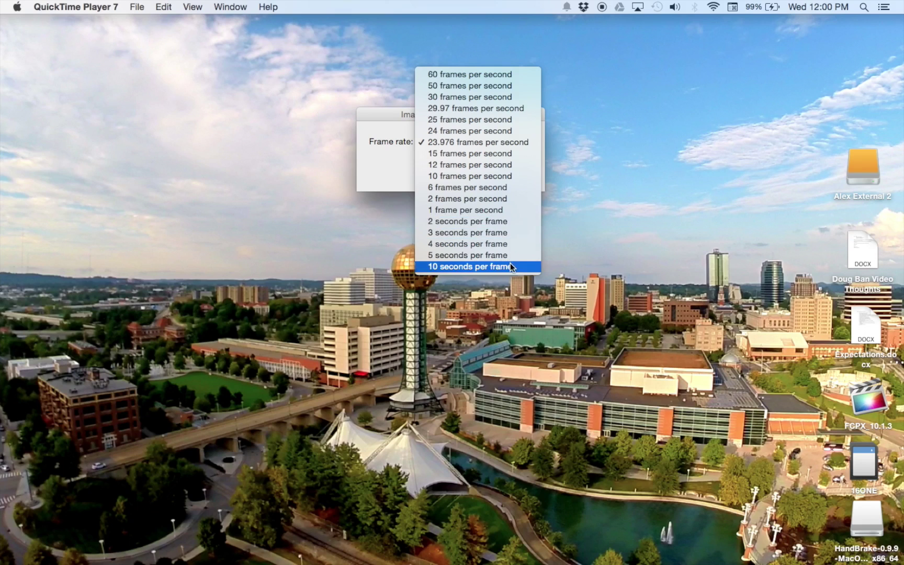
pyautogui.click(534, 142)
pyautogui.click(513, 173)
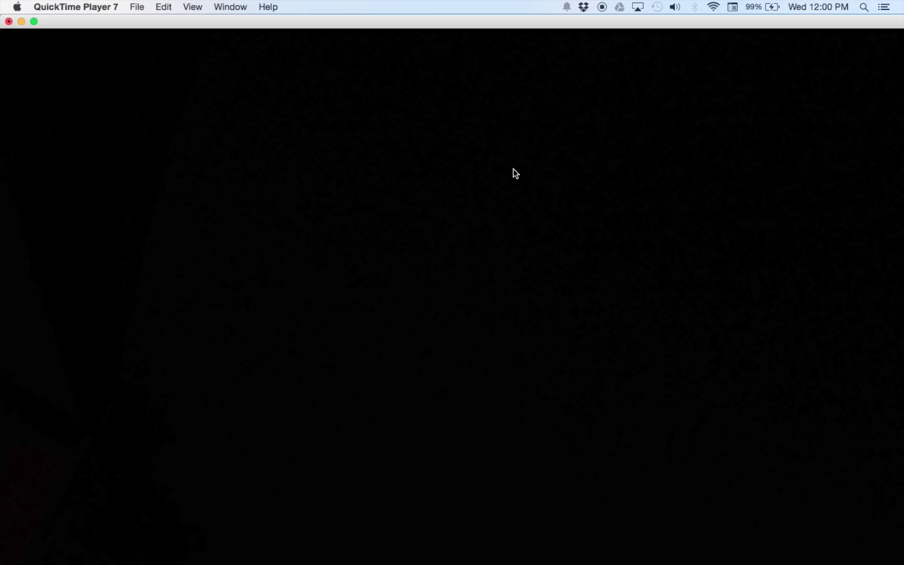
pyautogui.press('super+1')
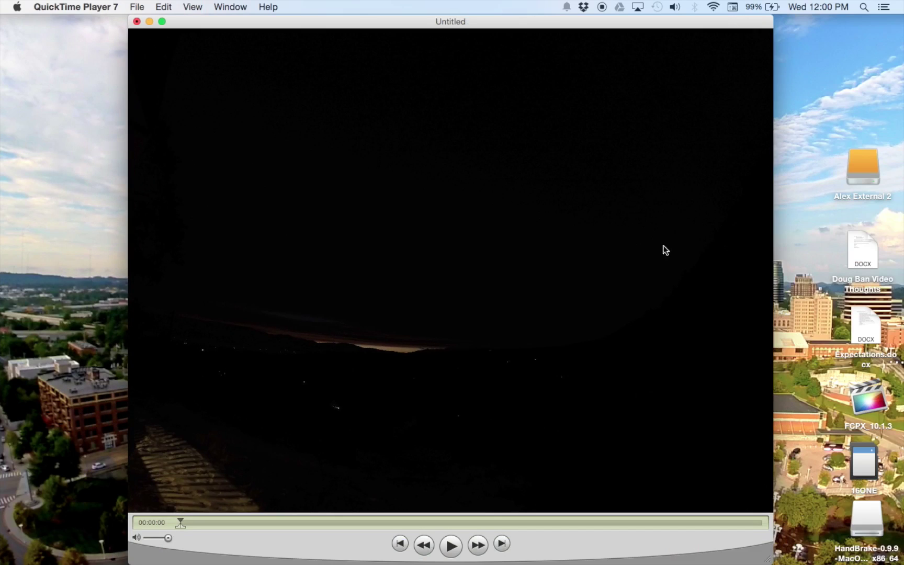
# Save the movie as 'Sunrise TL' on the Desktop and close its player window.
pyautogui.click(137, 7)
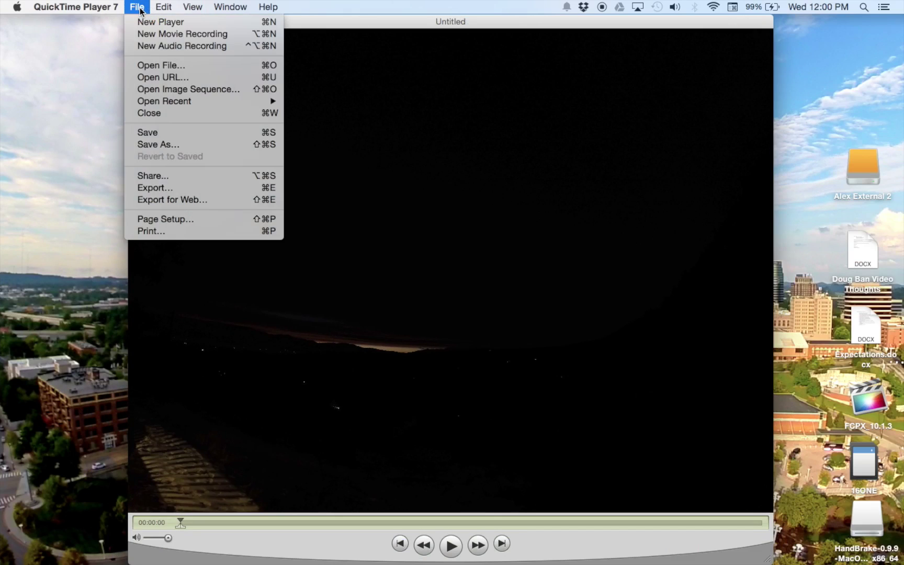
pyautogui.click(206, 137)
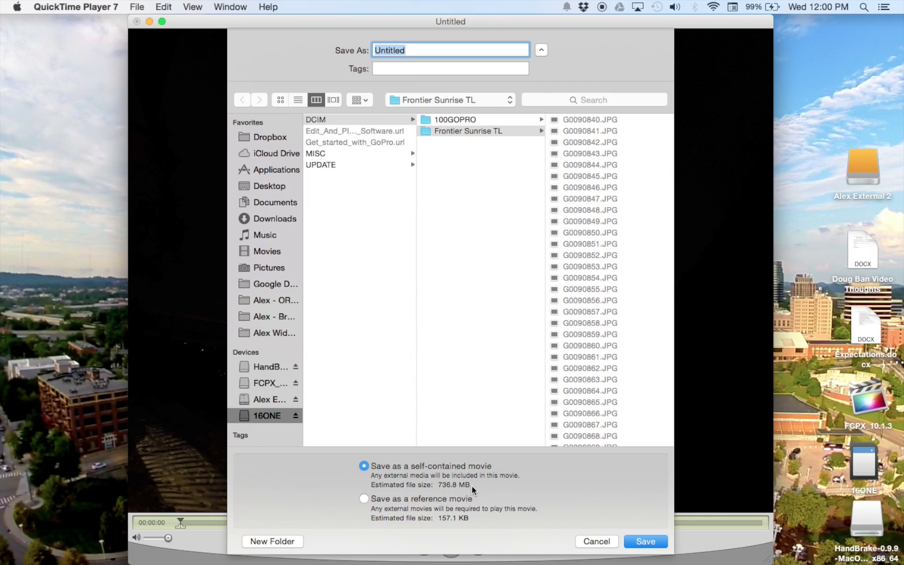
pyautogui.click(270, 187)
pyautogui.write('Sunrise TL')
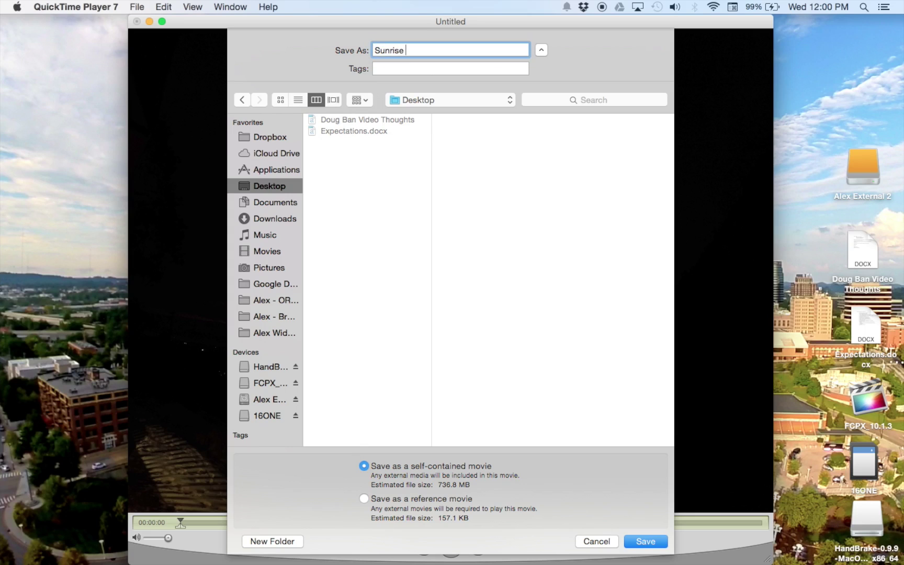
pyautogui.click(648, 542)
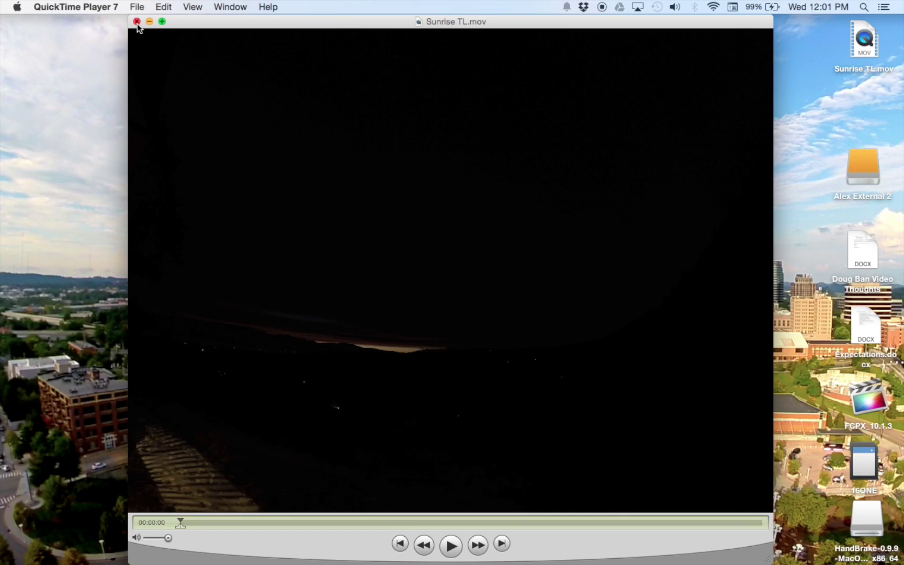
pyautogui.click(137, 21)
pyautogui.click(424, 101)
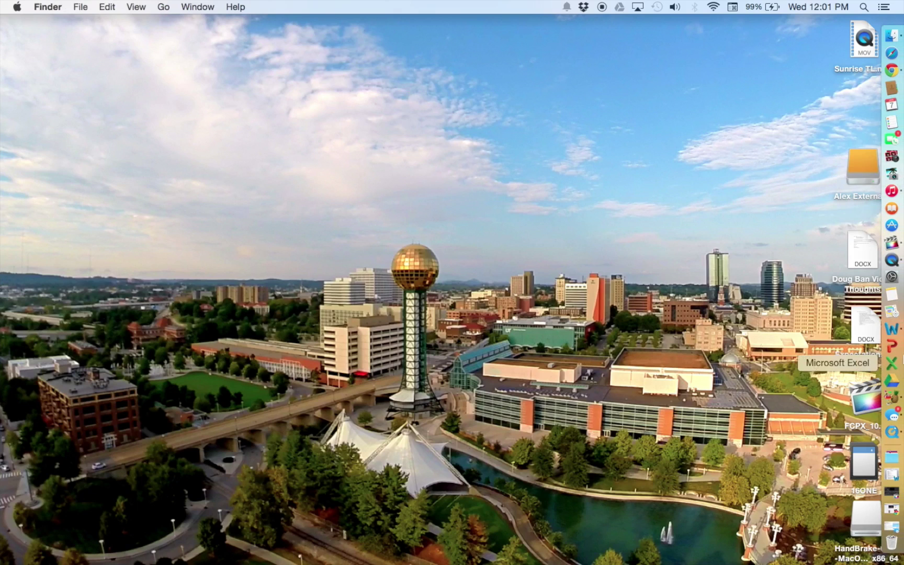
# Launch HandBrake from the Dock, move its window up, and bring up the source chooser.
pyautogui.click(894, 401)
pyautogui.moveTo(498, 105); pyautogui.dragTo(400, 73)
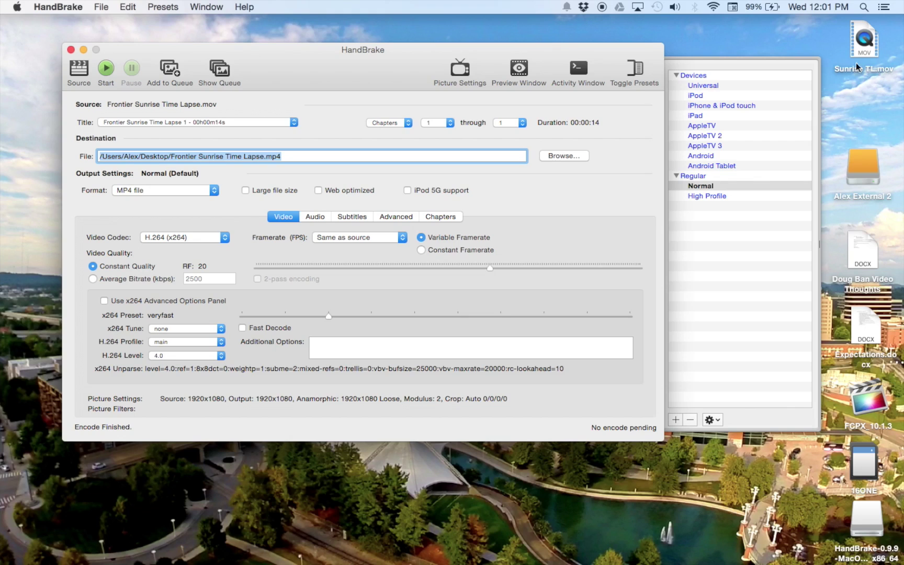
pyautogui.moveTo(365, 74); pyautogui.dragTo(366, 74)
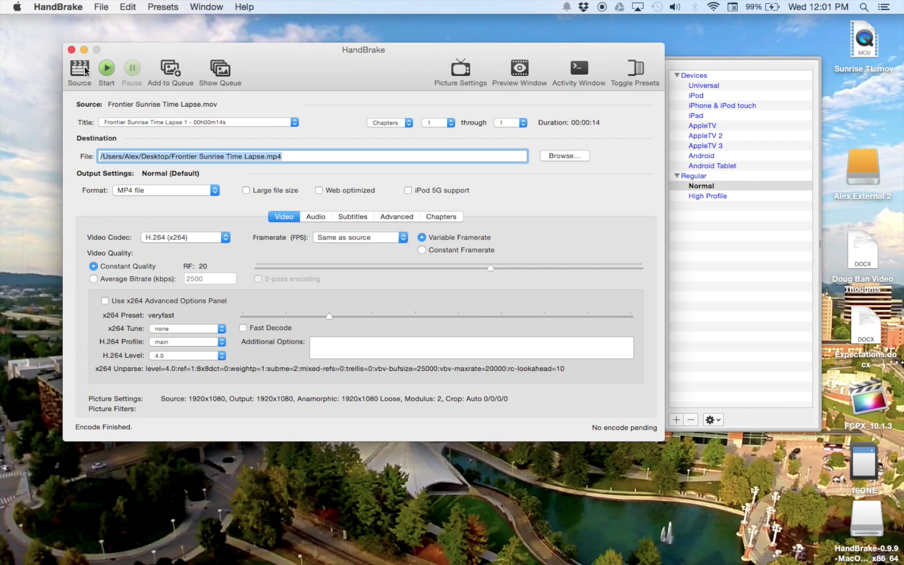
pyautogui.click(252, 62)
pyautogui.moveTo(252, 62)
pyautogui.mouseDown()
pyautogui.moveTo(285, 44)
pyautogui.moveTo(263, 51)
pyautogui.mouseUp()
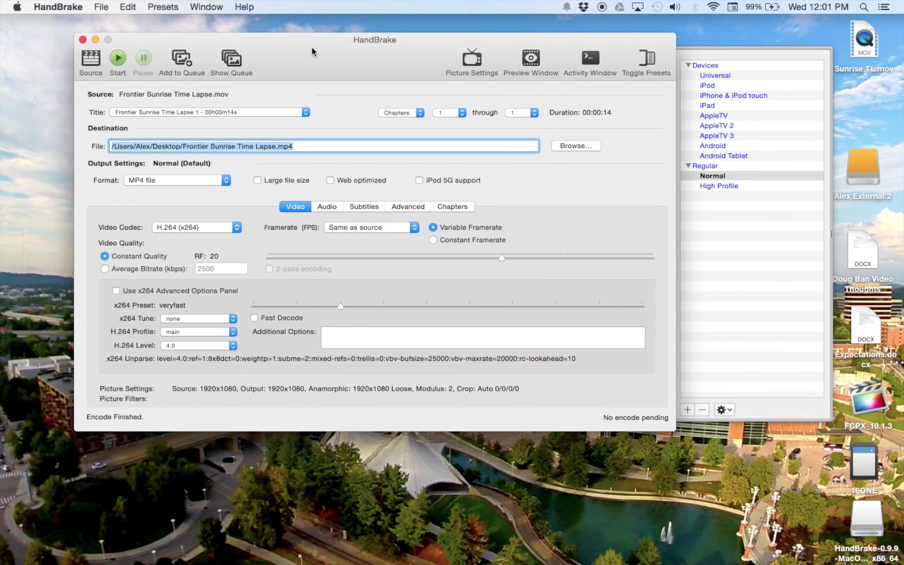
pyautogui.click(93, 61)
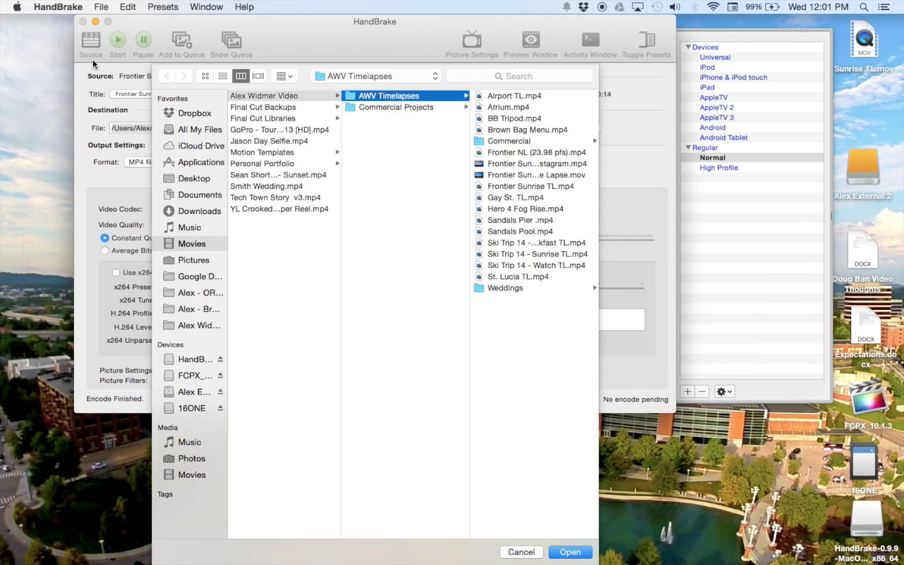
# Load Sunrise TL.mov from the Desktop as the source and encode it to Sunrise TL.mp4.
pyautogui.click(202, 179)
pyautogui.click(273, 119)
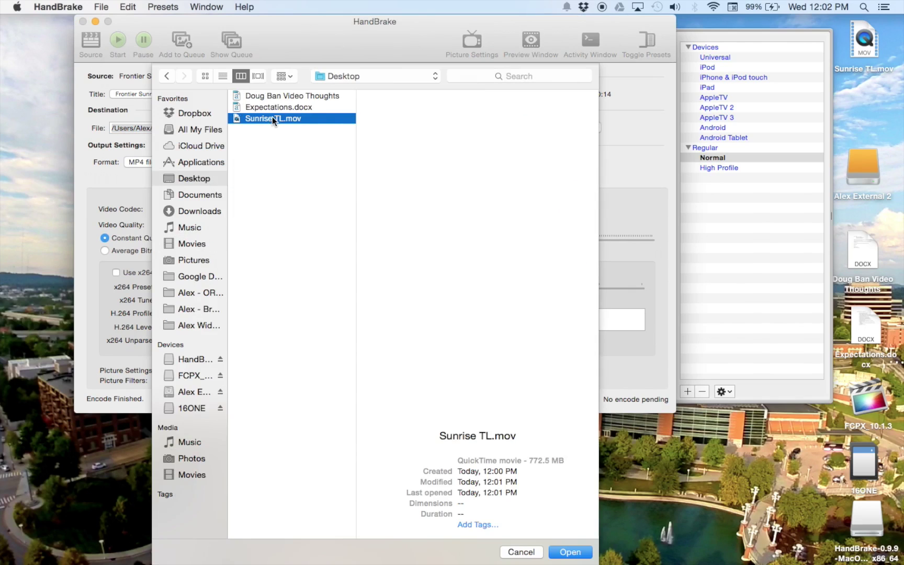
pyautogui.click(570, 552)
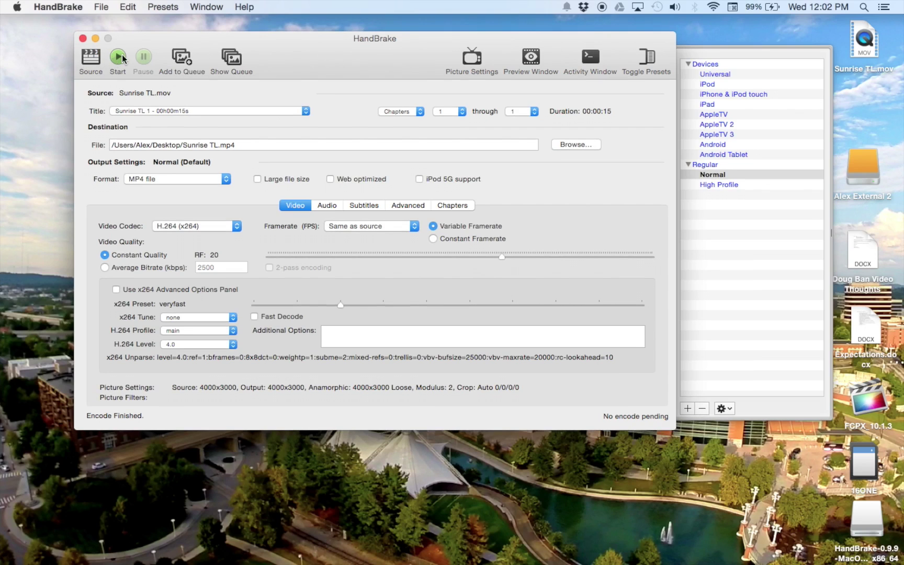
pyautogui.click(123, 55)
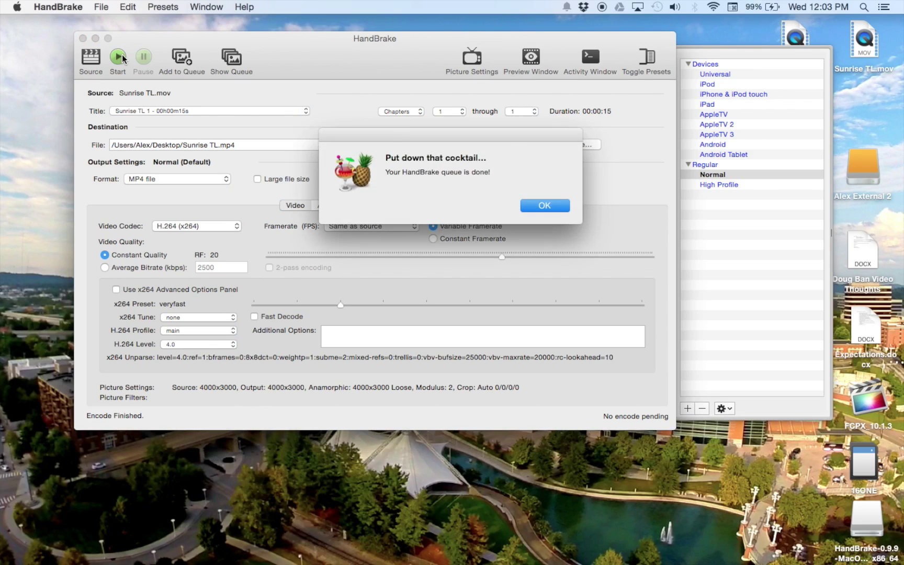
# Dismiss the queue-finished message, quit HandBrake, and place the mov and mp4 icons side by side.
pyautogui.click(558, 206)
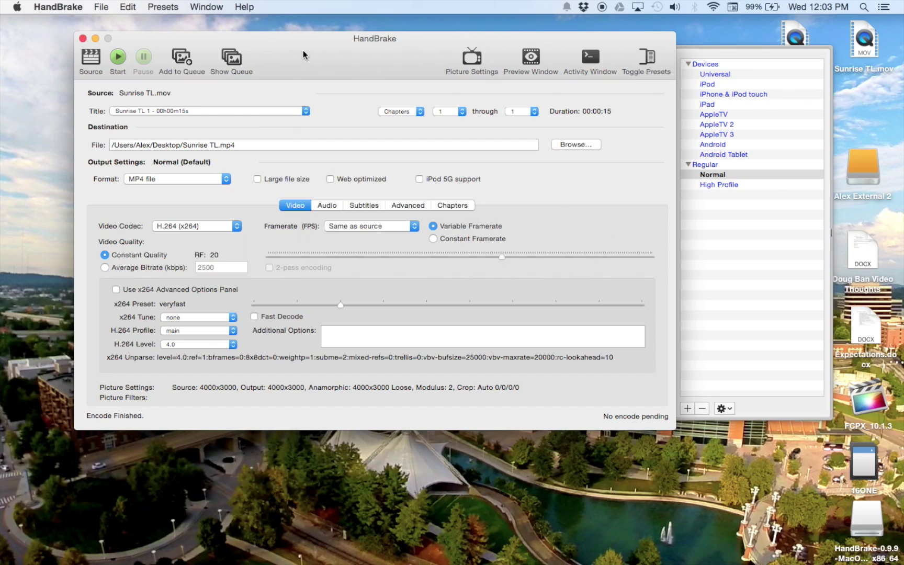
pyautogui.click(83, 38)
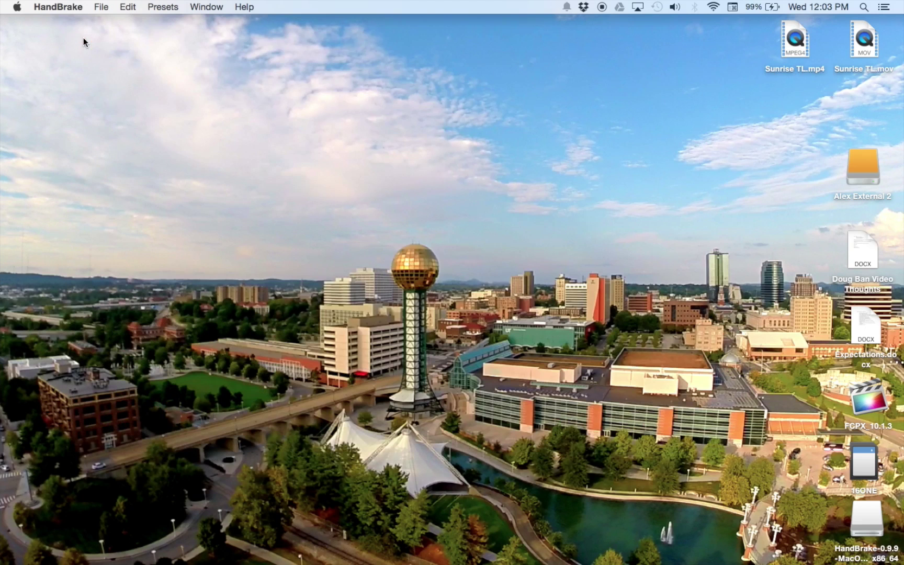
pyautogui.click(217, 96)
pyautogui.moveTo(794, 59); pyautogui.dragTo(643, 59)
pyautogui.moveTo(863, 39); pyautogui.dragTo(735, 53)
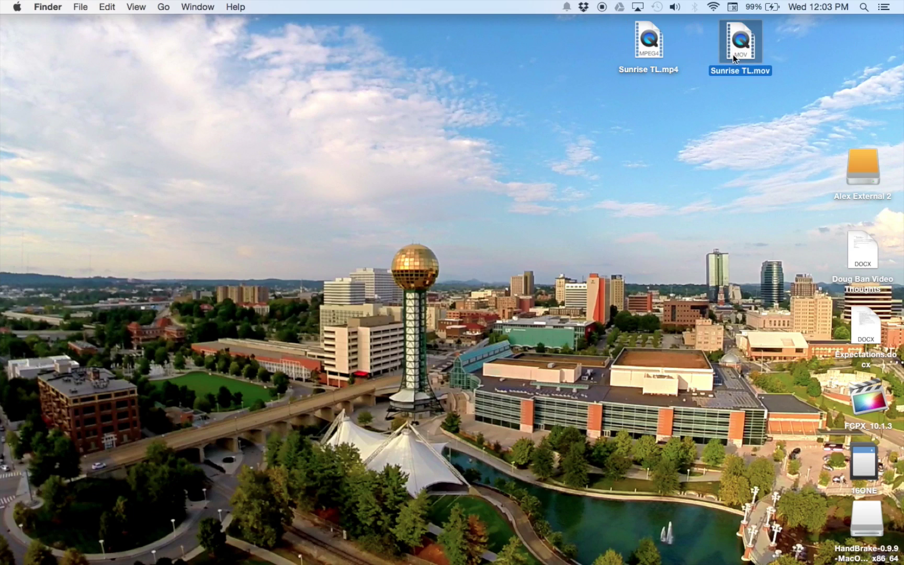
# Open Get Info windows for Sunrise TL.mov (772.5 MB) and Sunrise TL.mp4 (31.3 MB).
pyautogui.rightClick(739, 56)
pyautogui.click(769, 110)
pyautogui.click(640, 51)
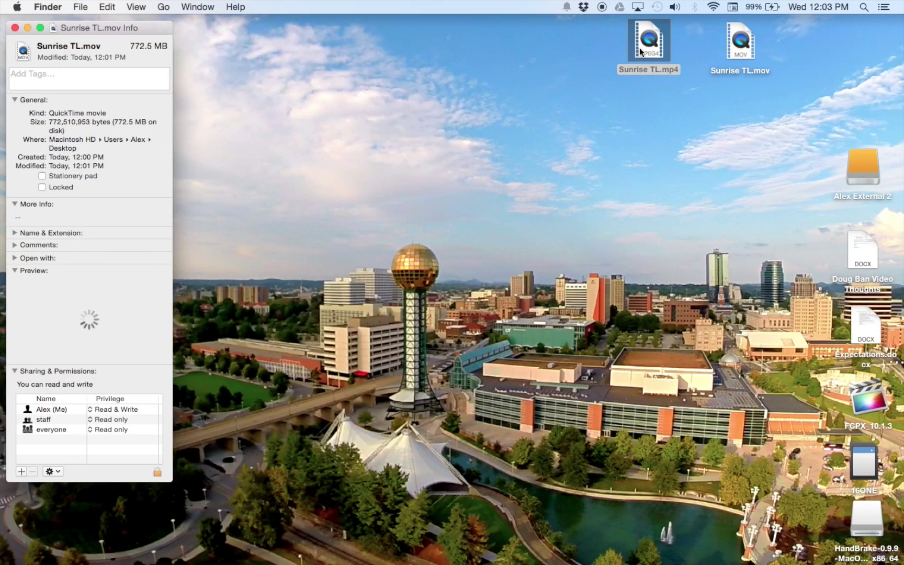
pyautogui.rightClick(640, 50)
pyautogui.click(657, 106)
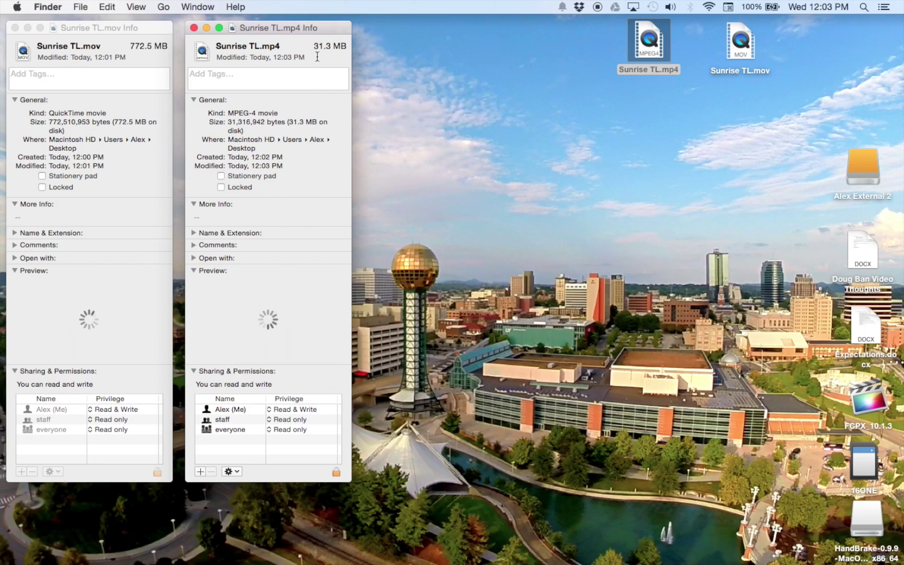
# Close the mp4 Info window and play Sunrise TL.mp4 full screen in QuickTime Player.
pyautogui.click(193, 27)
pyautogui.doubleClick(665, 48)
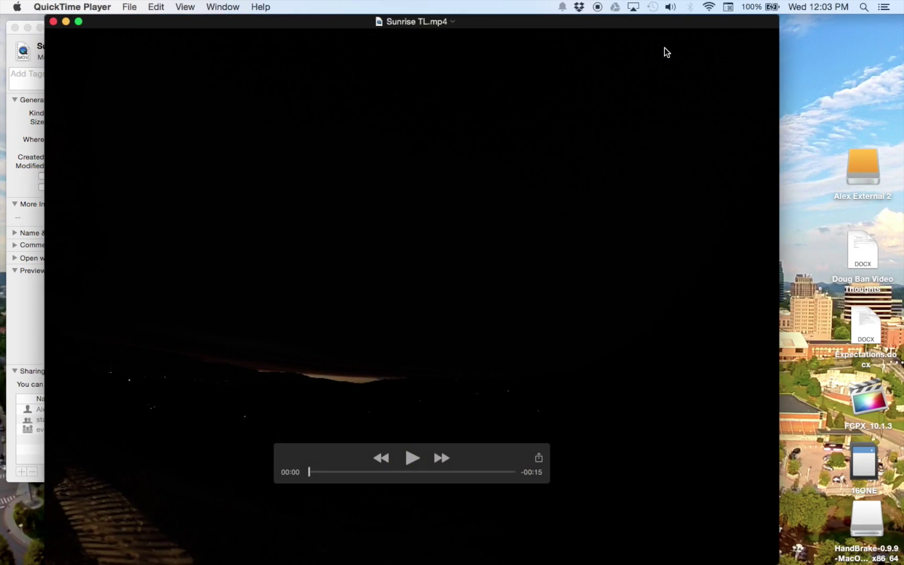
pyautogui.doubleClick(664, 52)
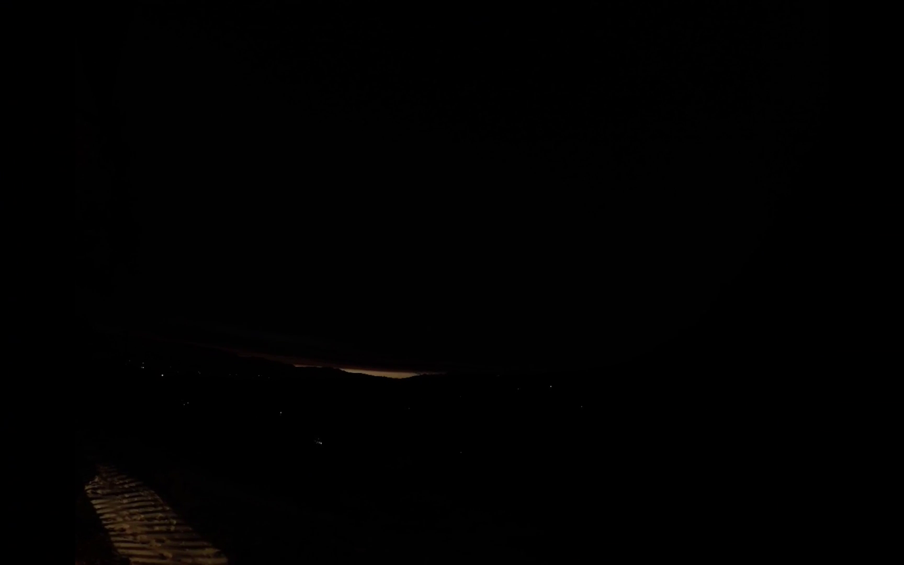